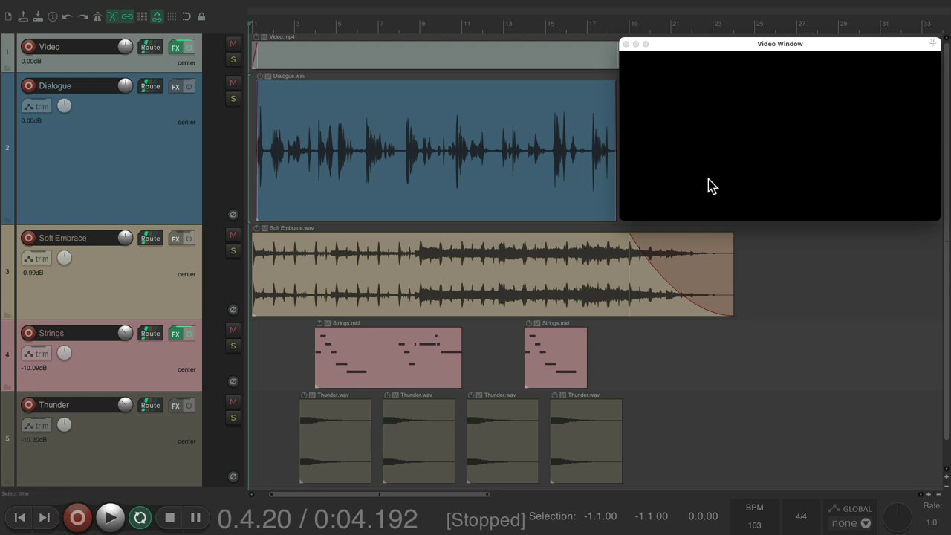
Play the project through once, then look over the Project Settings.
key(space)
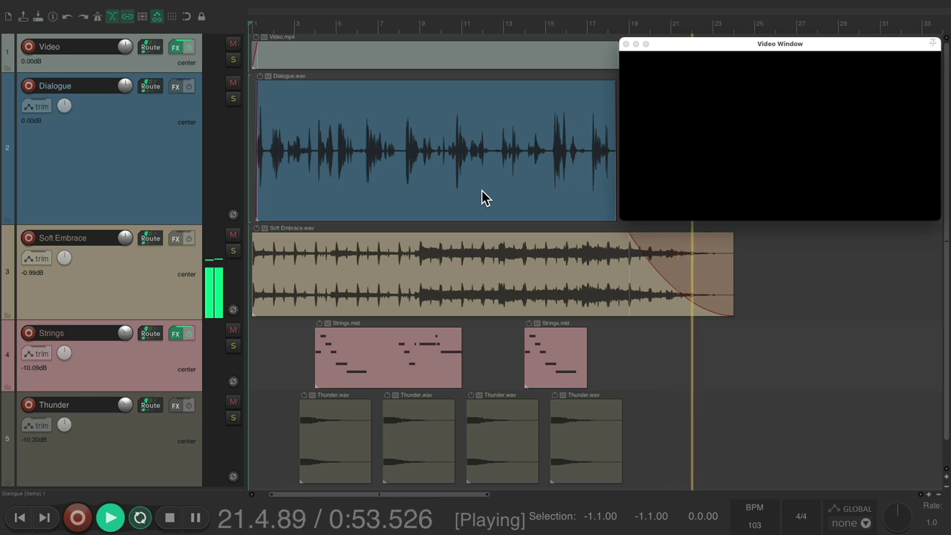
key(space)
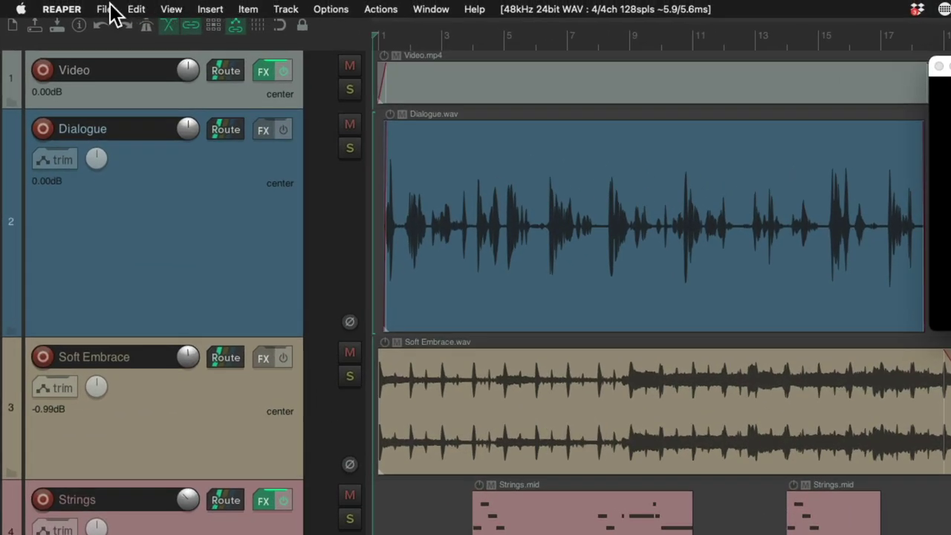
click(110, 8)
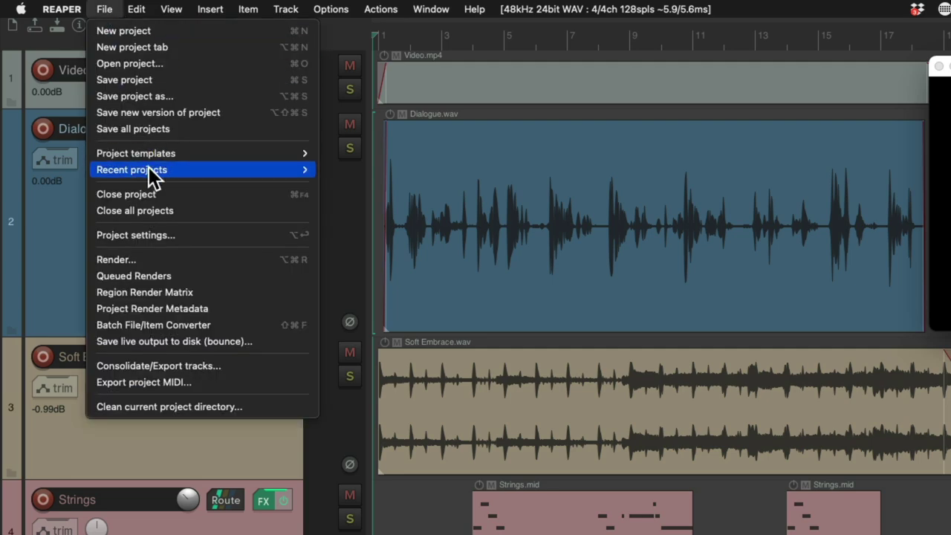
click(90, 240)
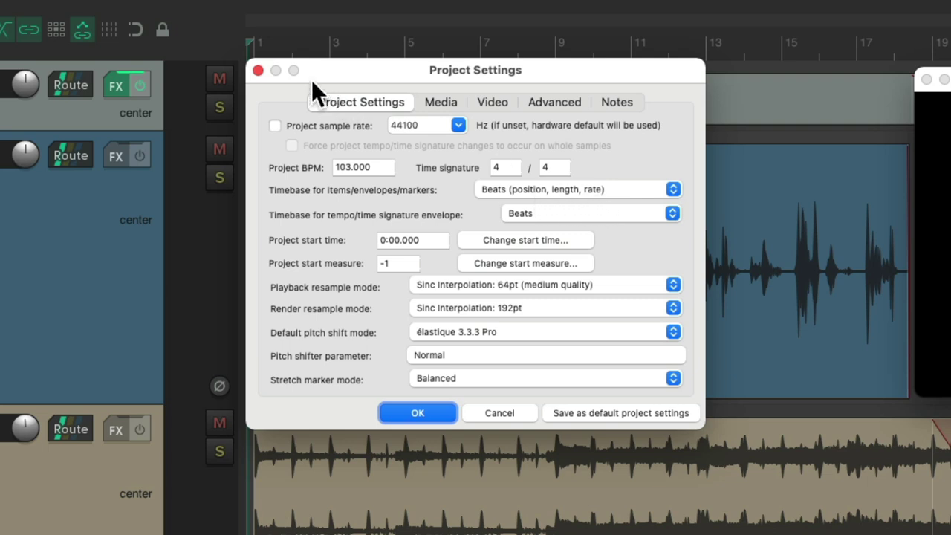
click(257, 70)
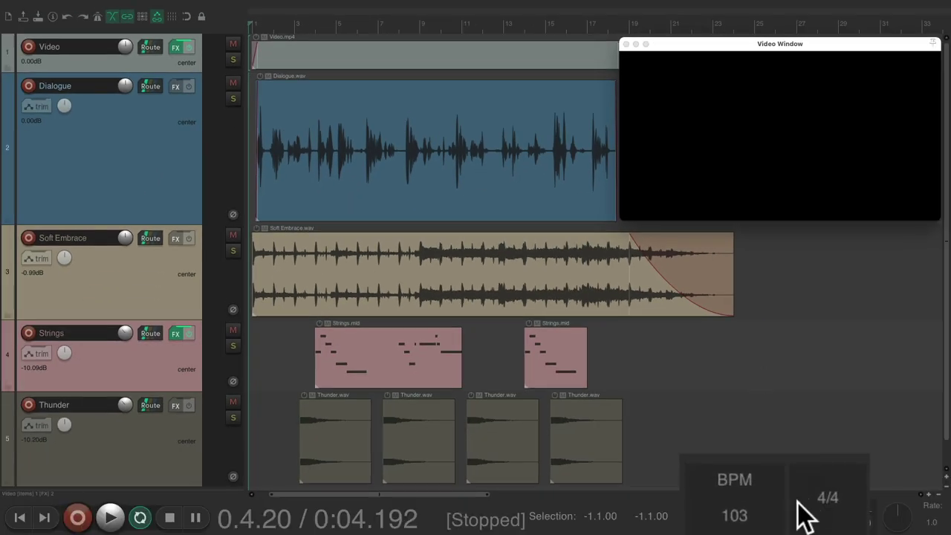
Change the project tempo to 110 BPM and play the project at that tempo.
click(773, 519)
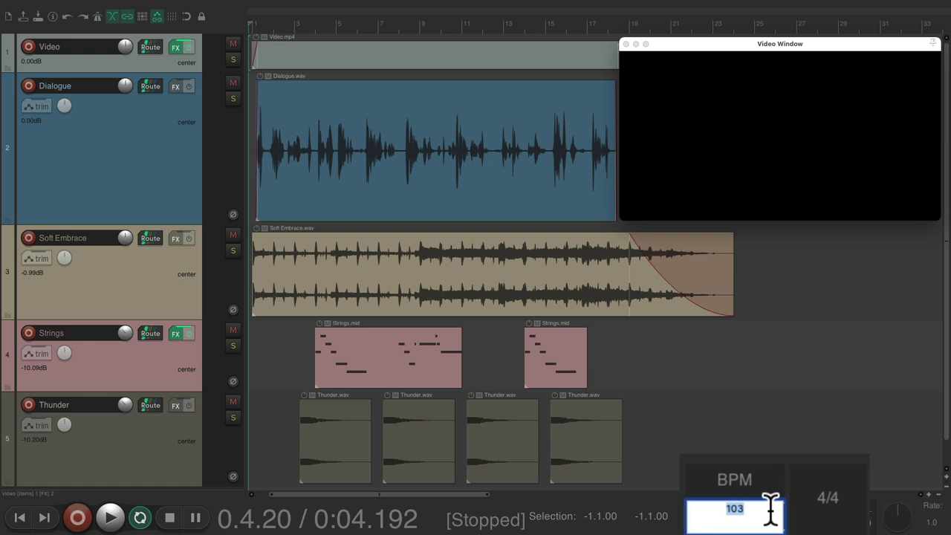
text(110)
key(Return)
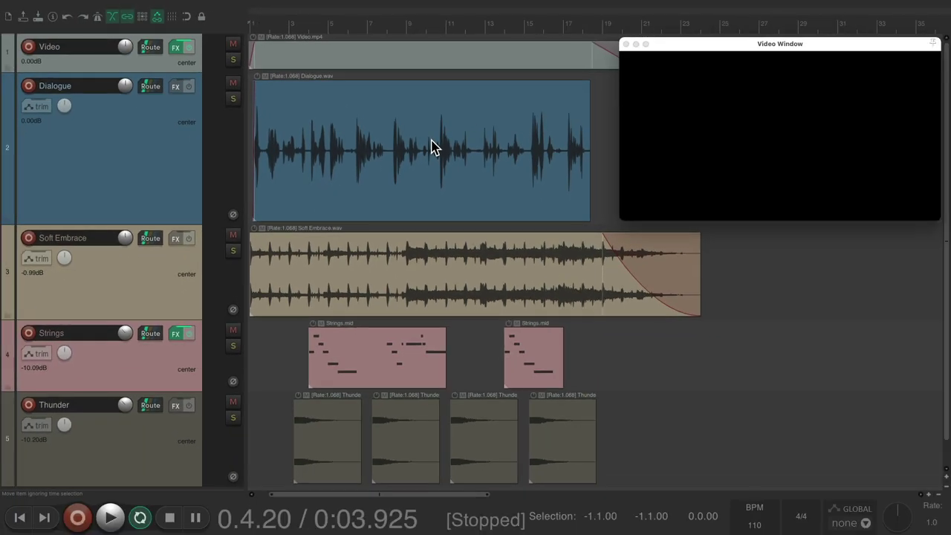
key(space)
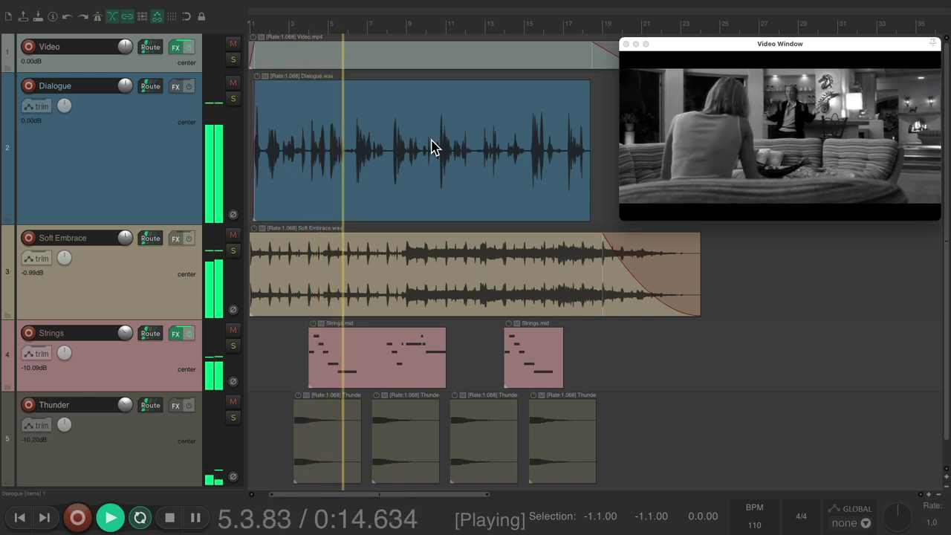
key(space)
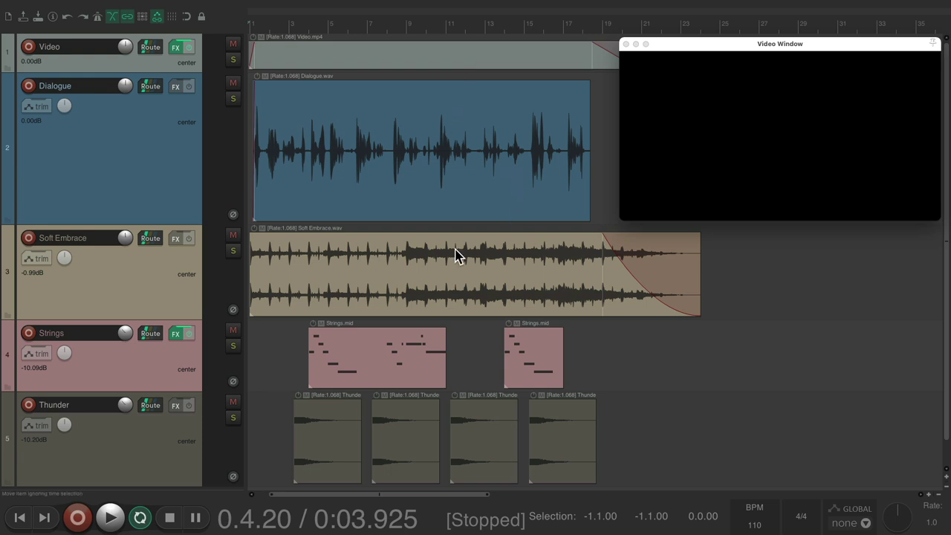
Return the tempo to 103 BPM and check the Project Settings again.
click(754, 525)
text(103)
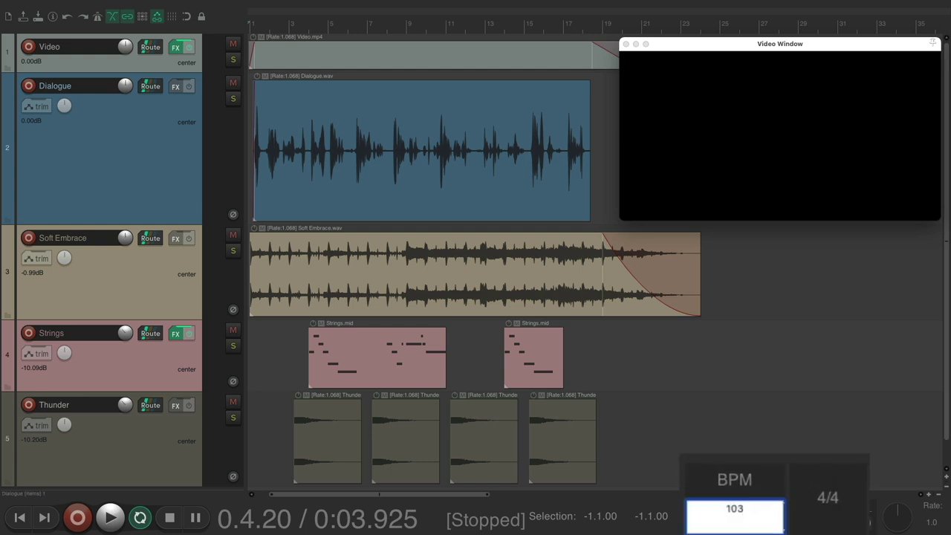
key(Return)
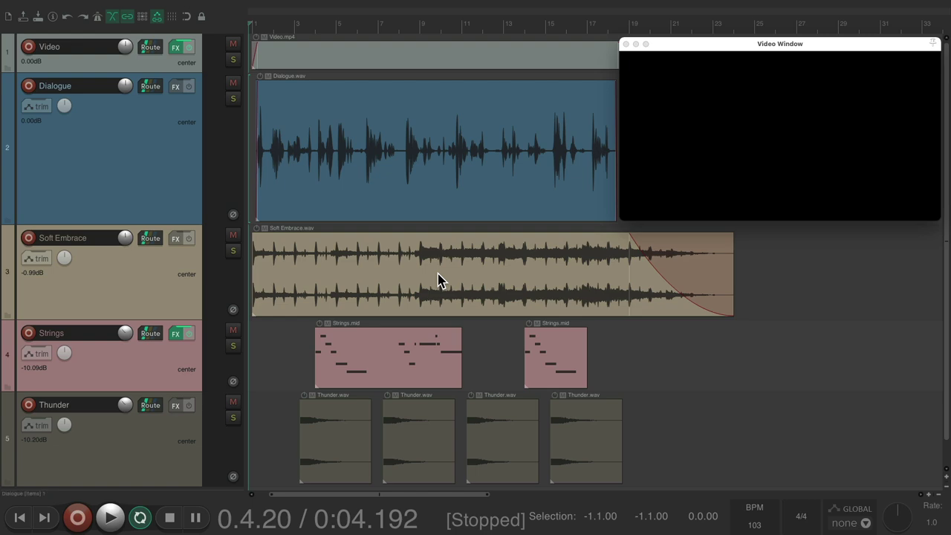
click(52, 16)
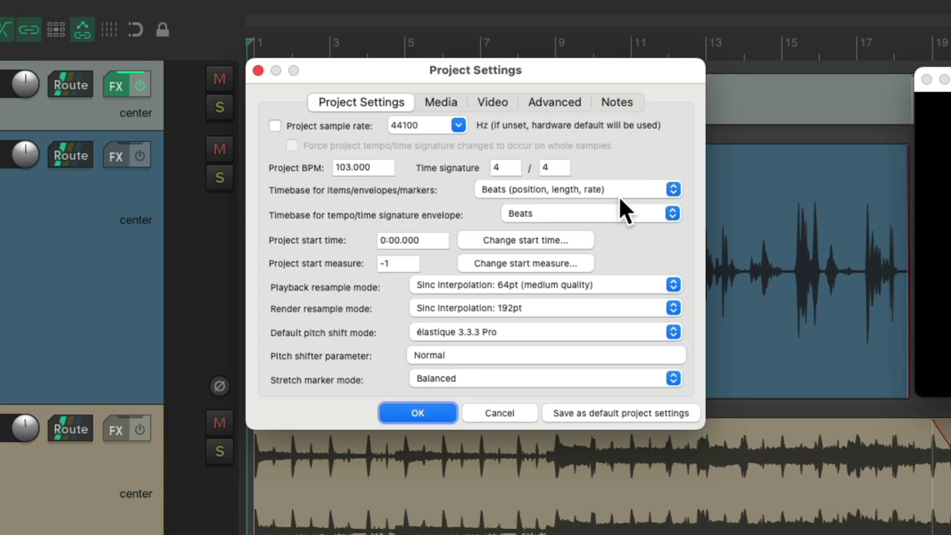
key(Return)
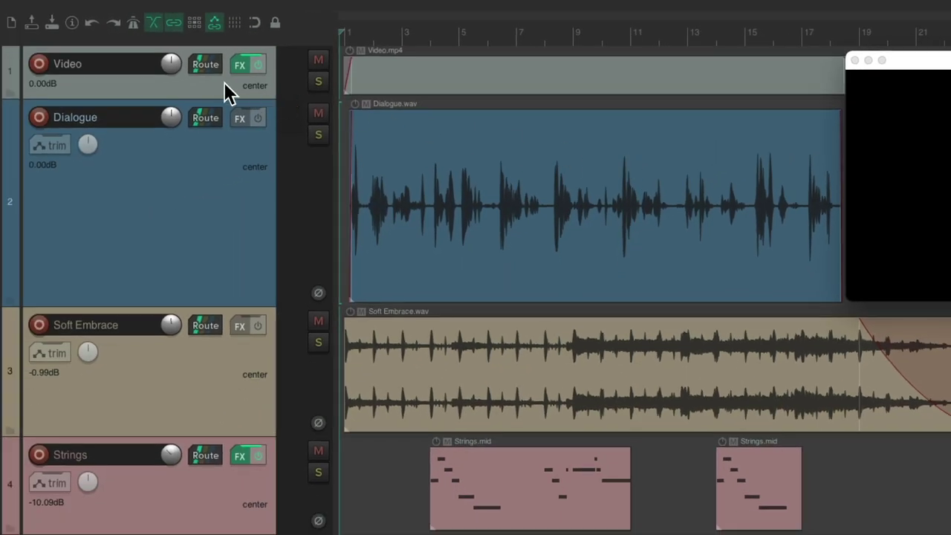
Set the Dialogue track's timebase to Time.
click(220, 173)
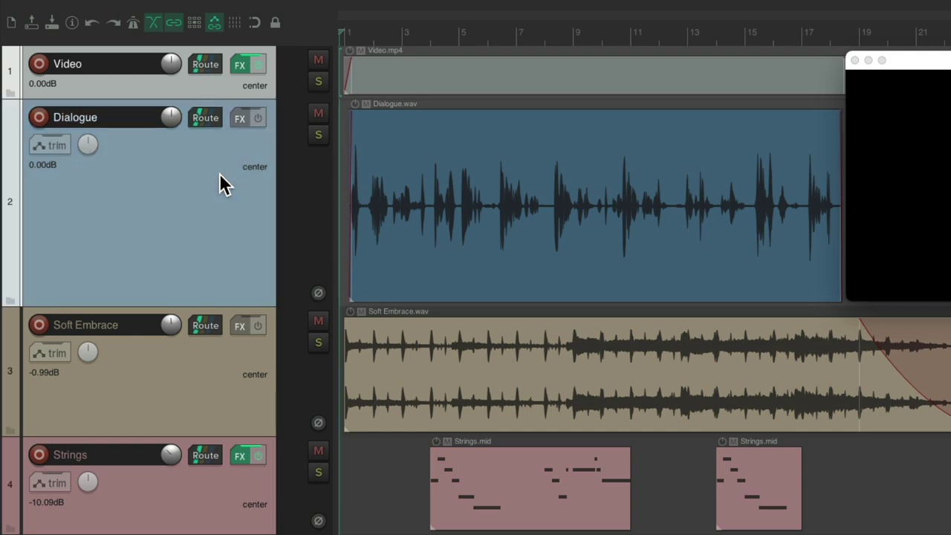
right_click(220, 176)
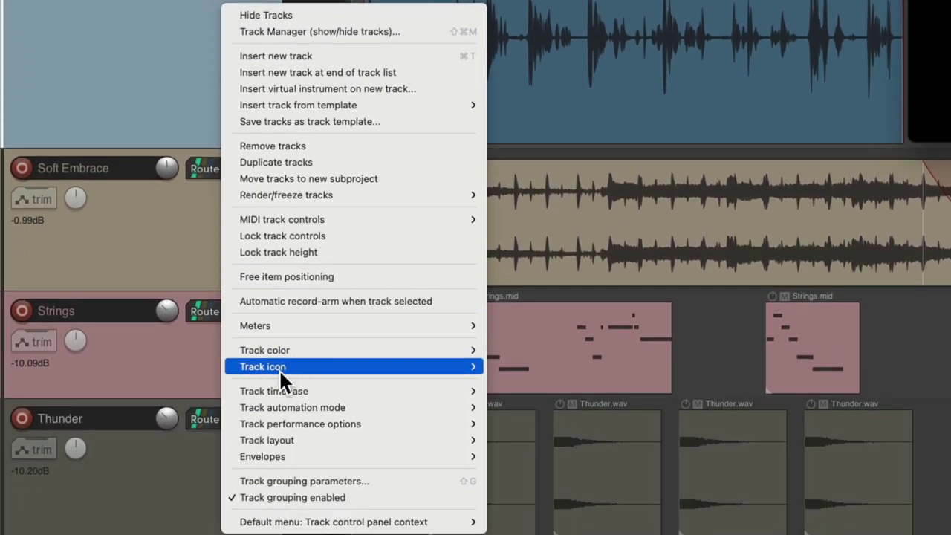
mouse_move(242, 392)
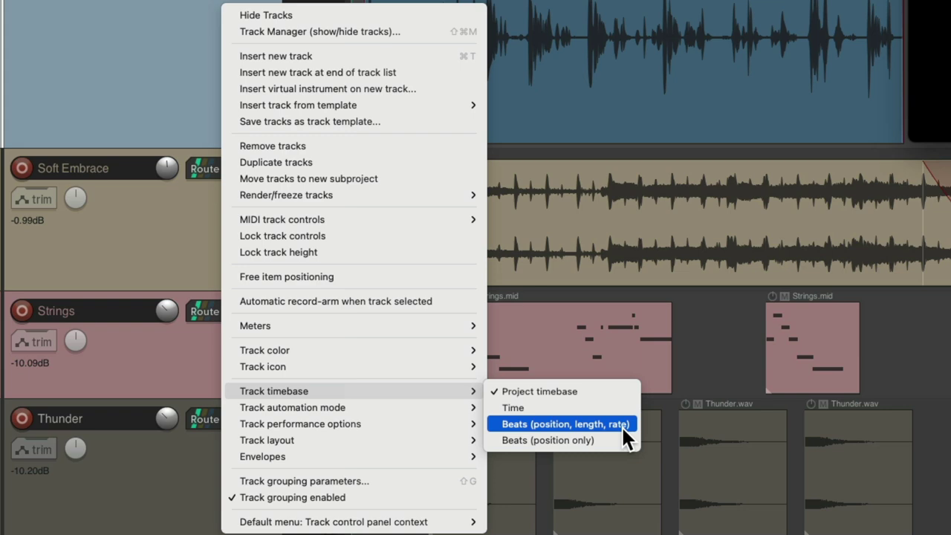
click(617, 407)
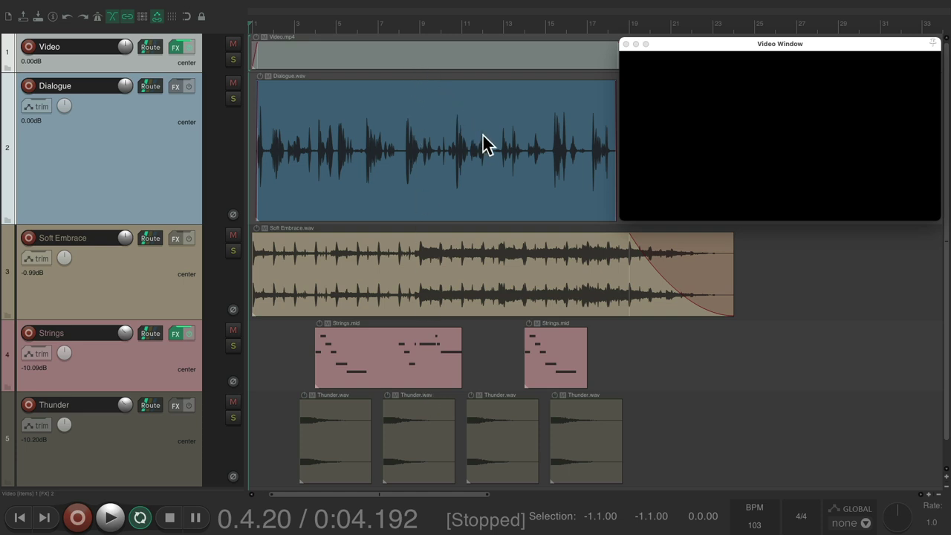
Enter 110 BPM, compare it with 103 via undo/redo, and play the result.
click(770, 526)
text(110)
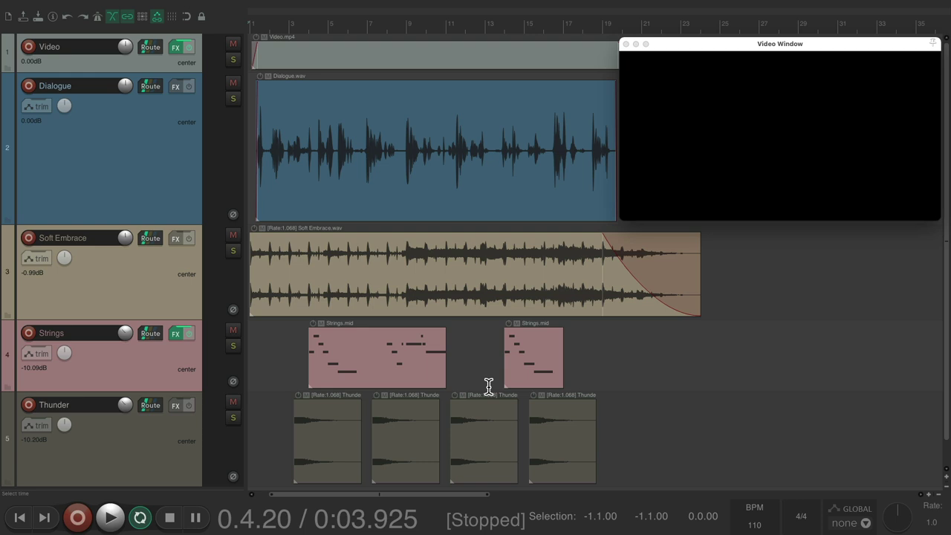
key(super+z)
key(super+shift+z)
key(space)
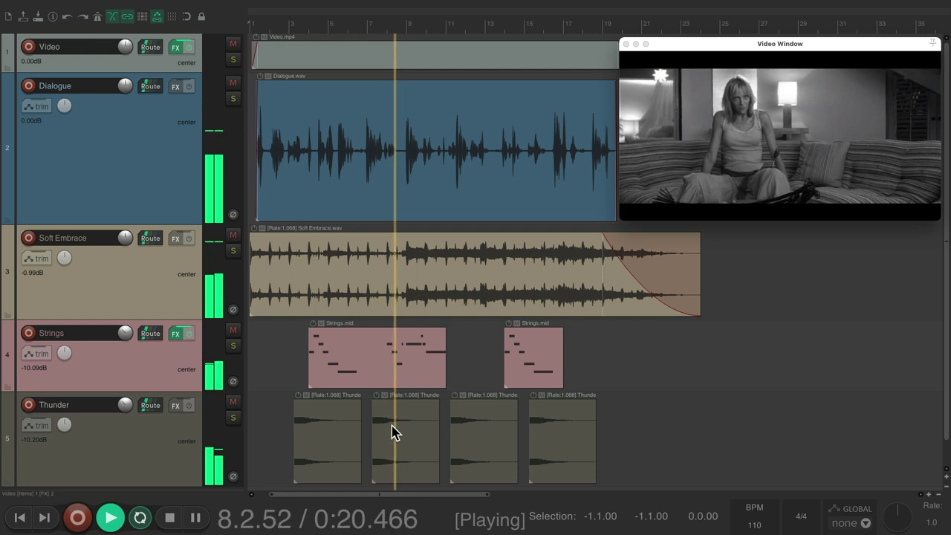
key(space)
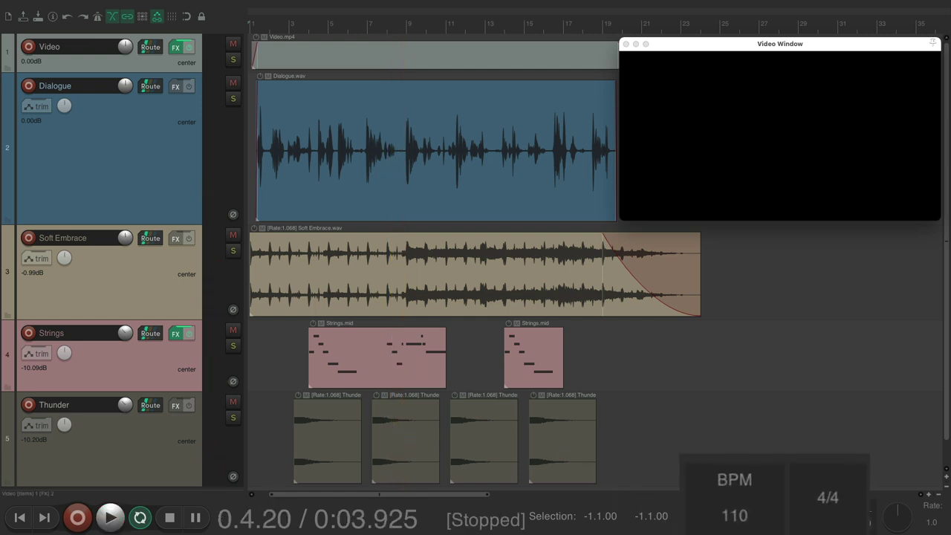
Change the tempo to 106 BPM and play the project.
double_click(740, 516)
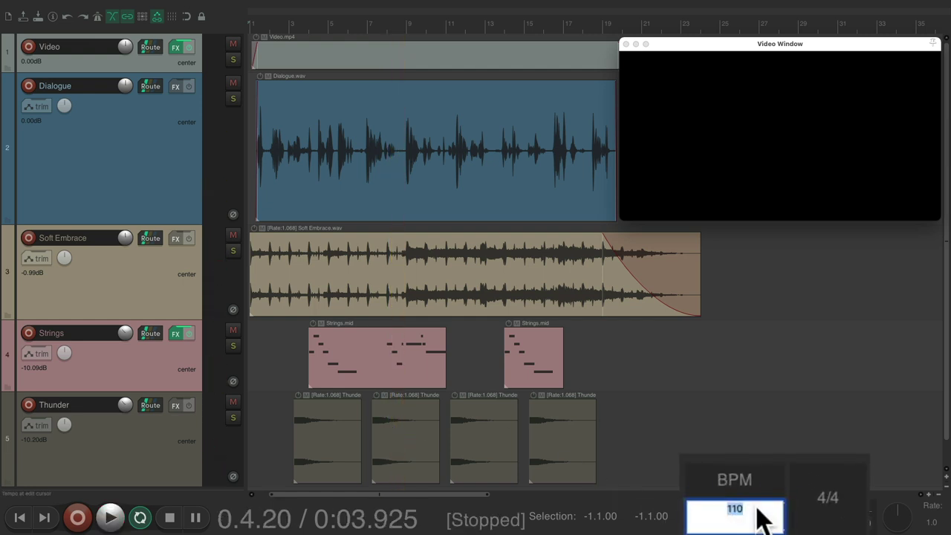
text(10)
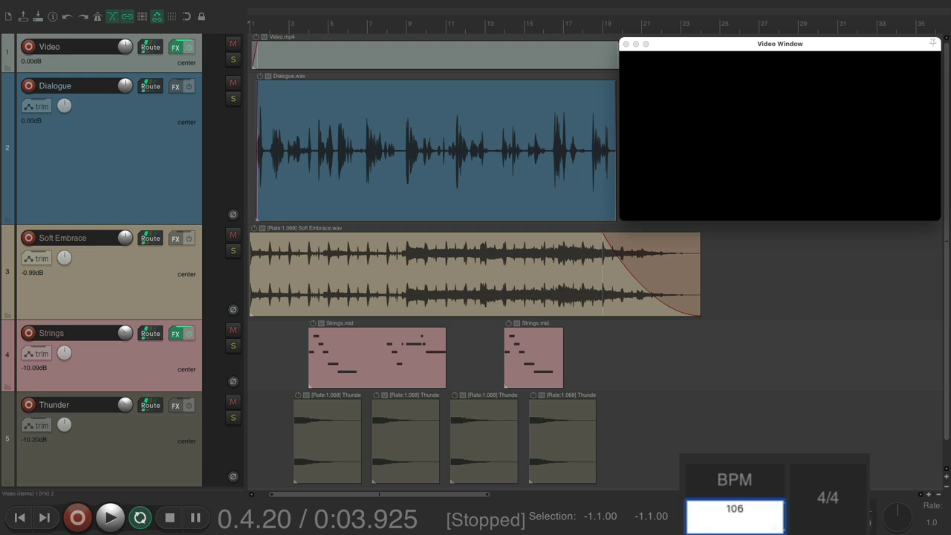
key(Return)
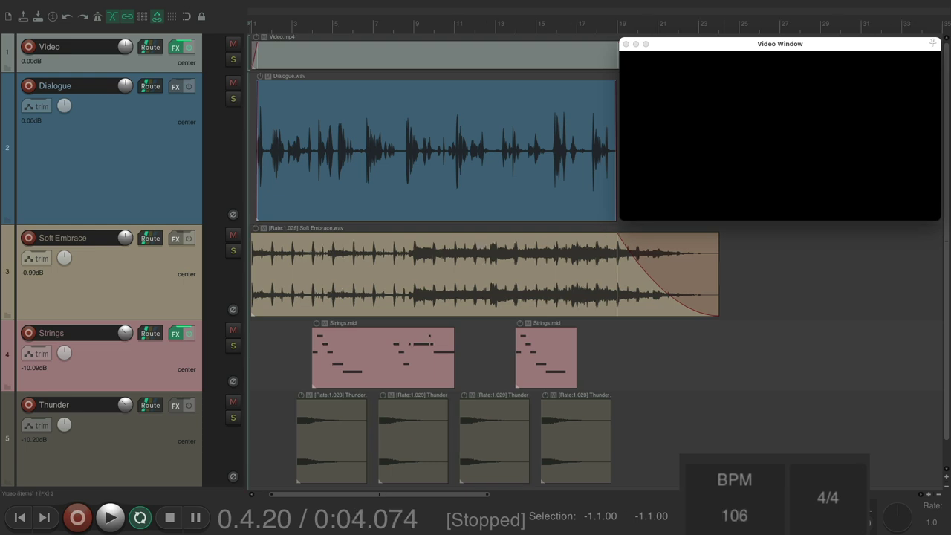
key(space)
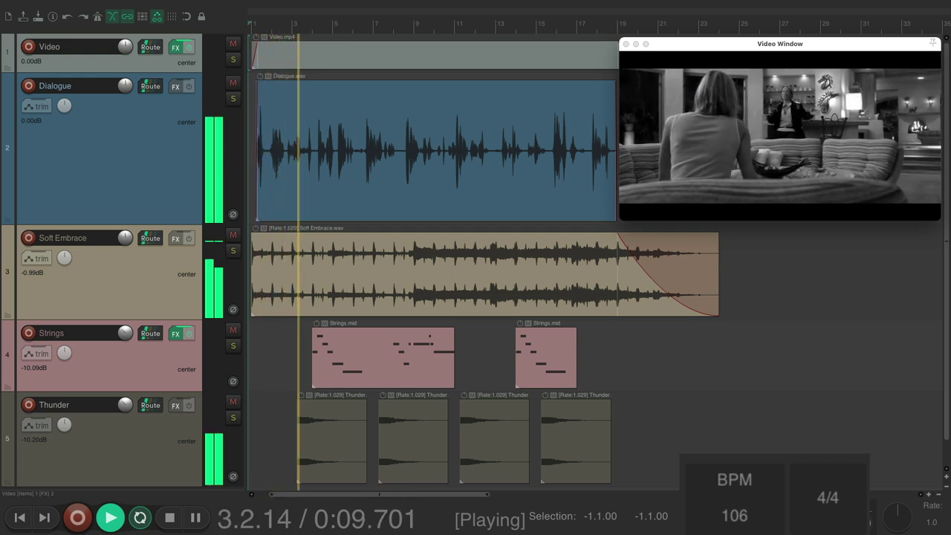
key(space)
Lower the tempo to 97 BPM and play the stretched music and thunder.
double_click(767, 511)
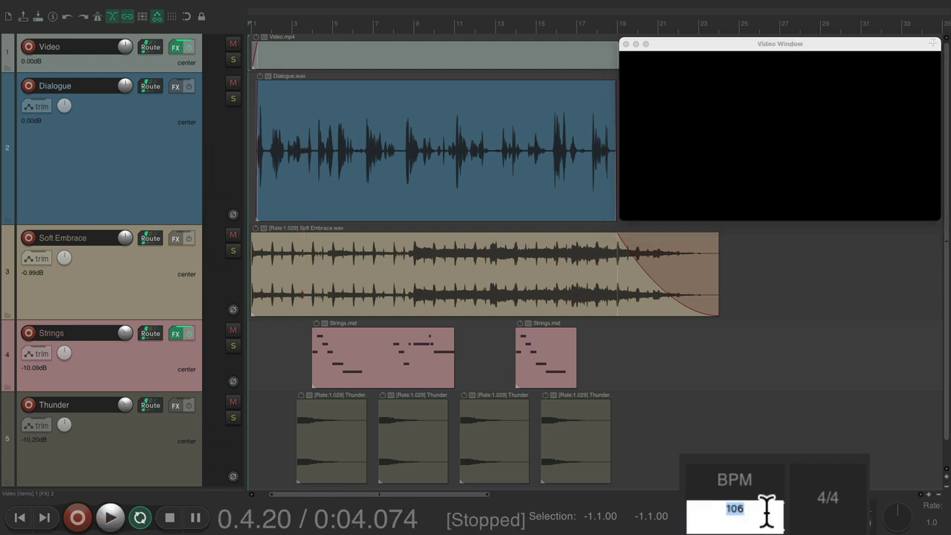
text(97)
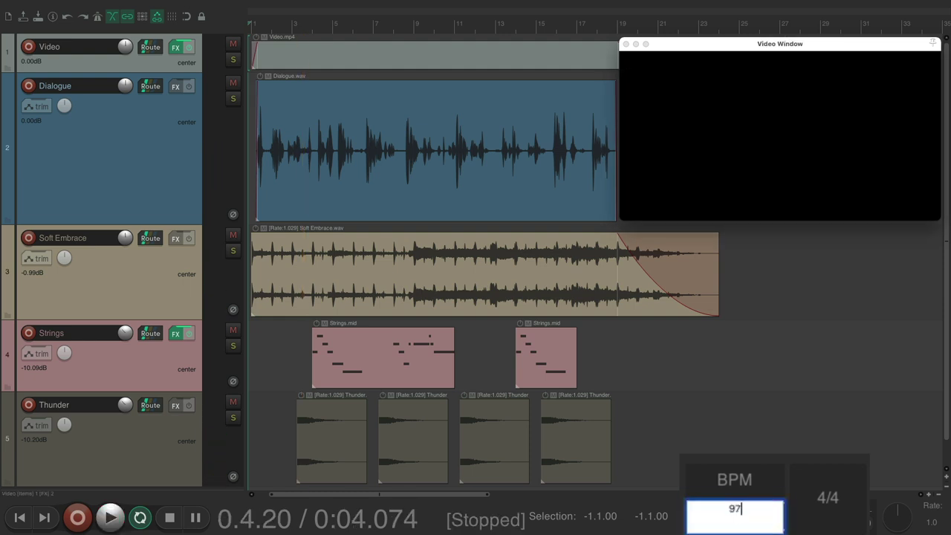
key(Return)
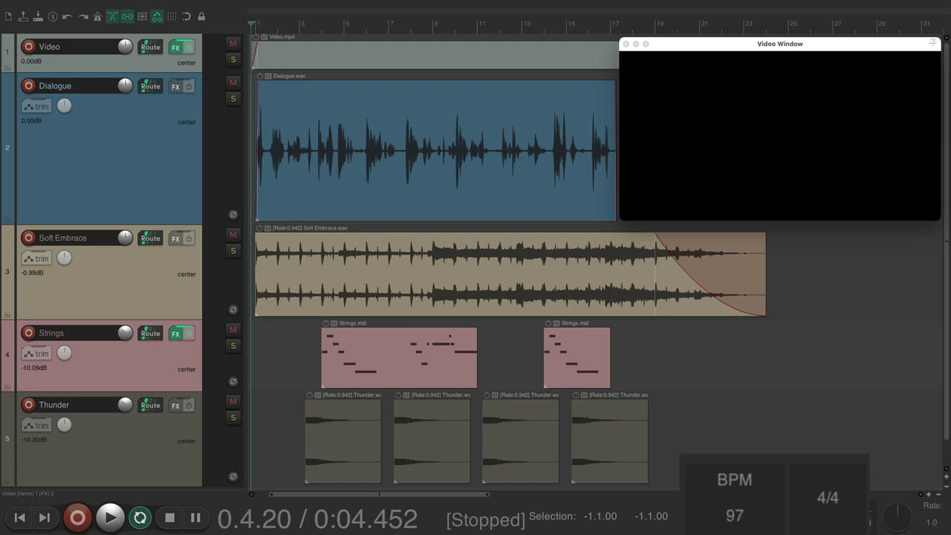
key(space)
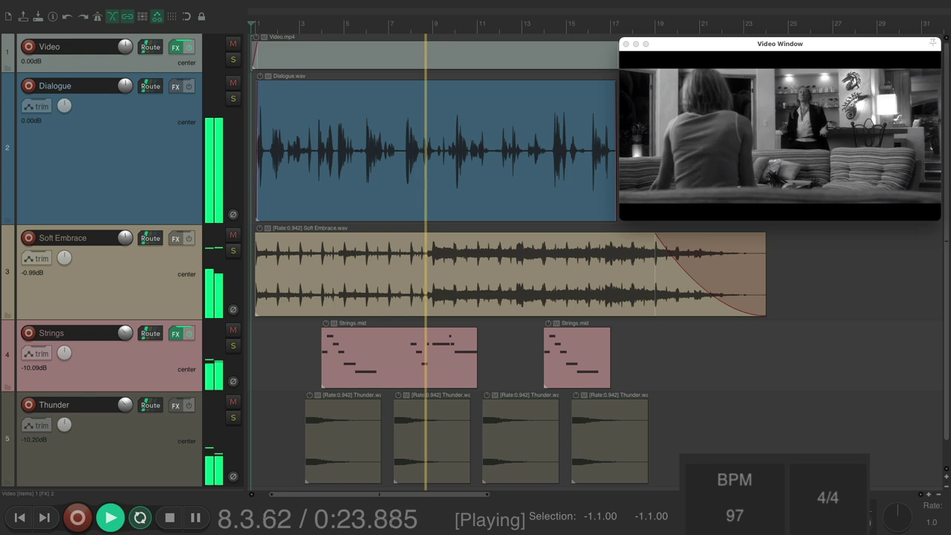
key(space)
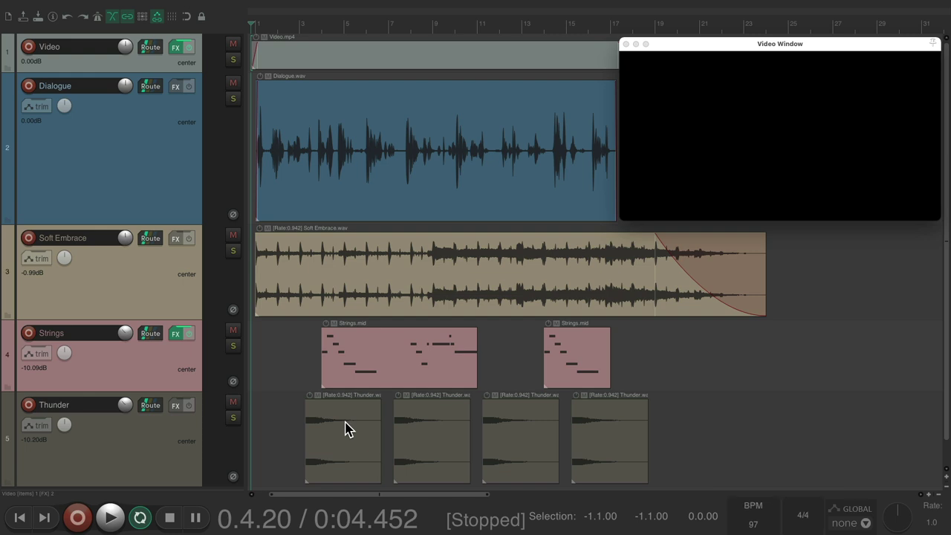
Set the project tempo back to 103 BPM.
double_click(759, 517)
text(103)
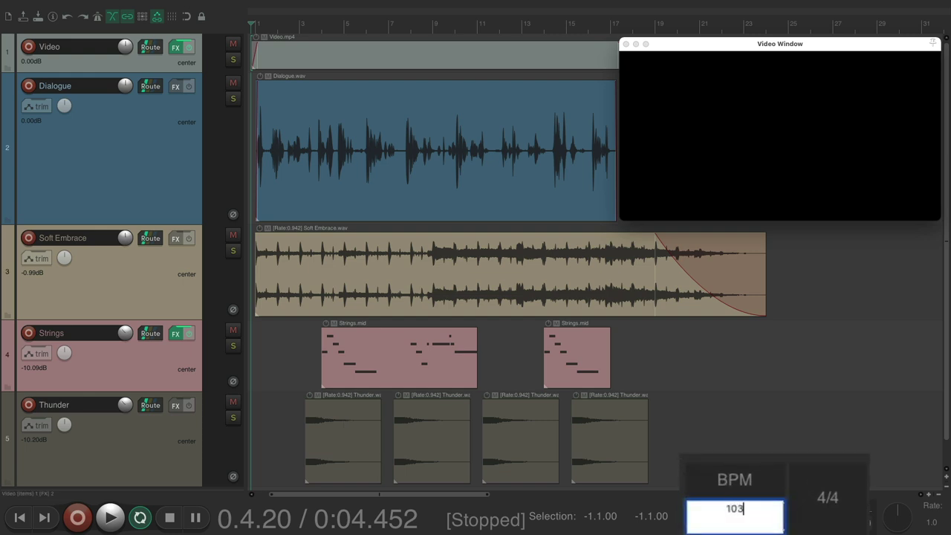
key(Return)
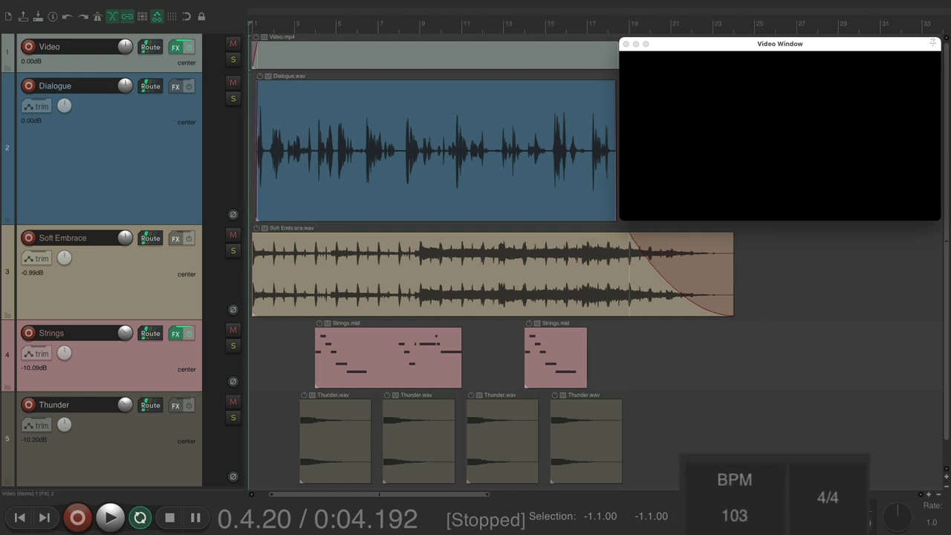
Set the Thunder track's timebase to Beats (position only).
click(157, 435)
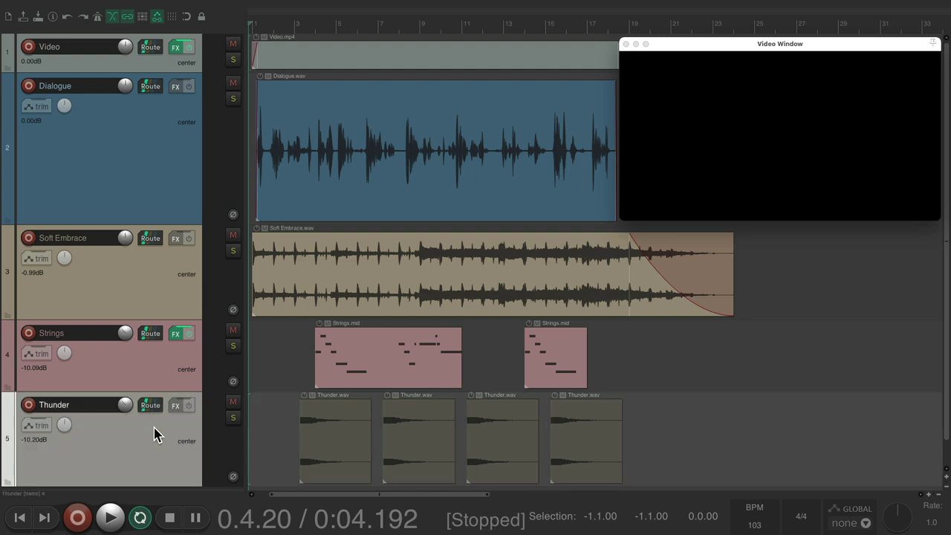
right_click(154, 435)
mouse_move(161, 442)
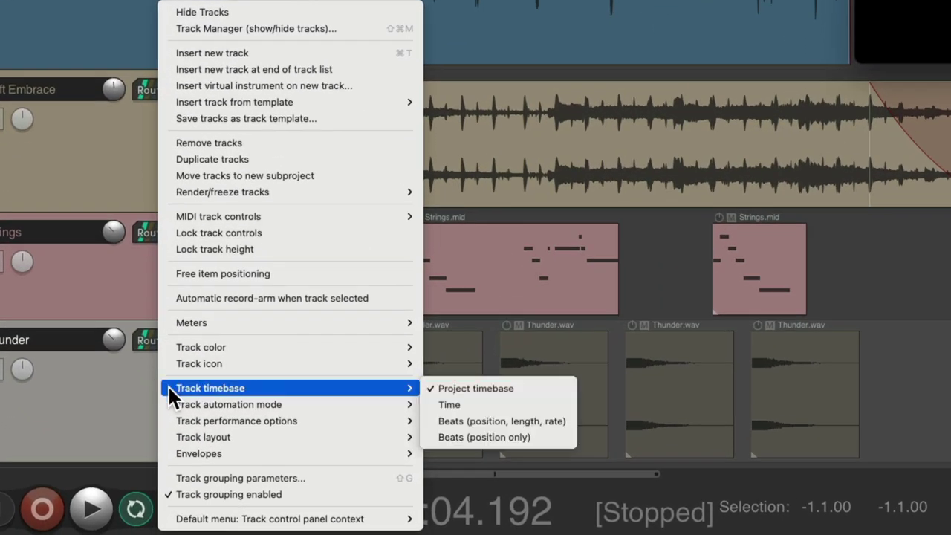
click(547, 431)
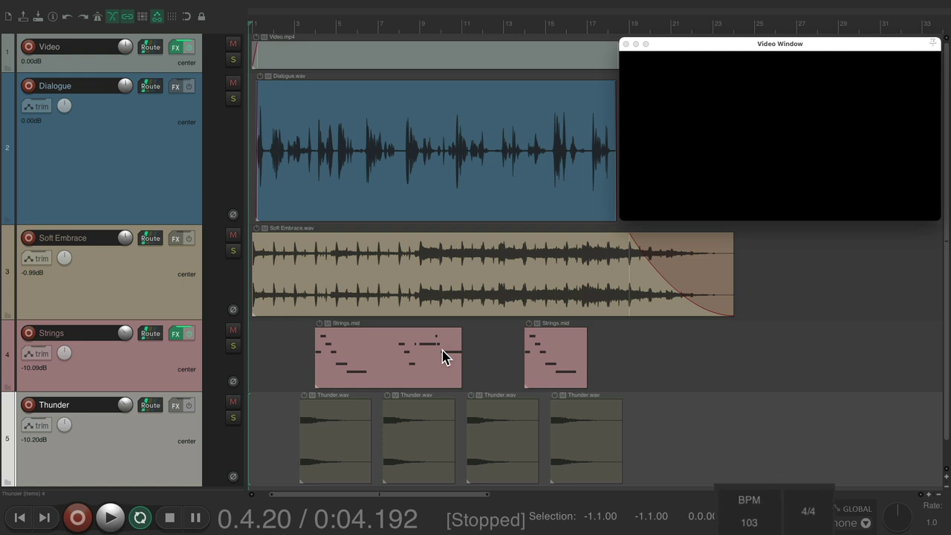
Change the tempo to 106 BPM and play back to check the Thunder hits.
double_click(769, 524)
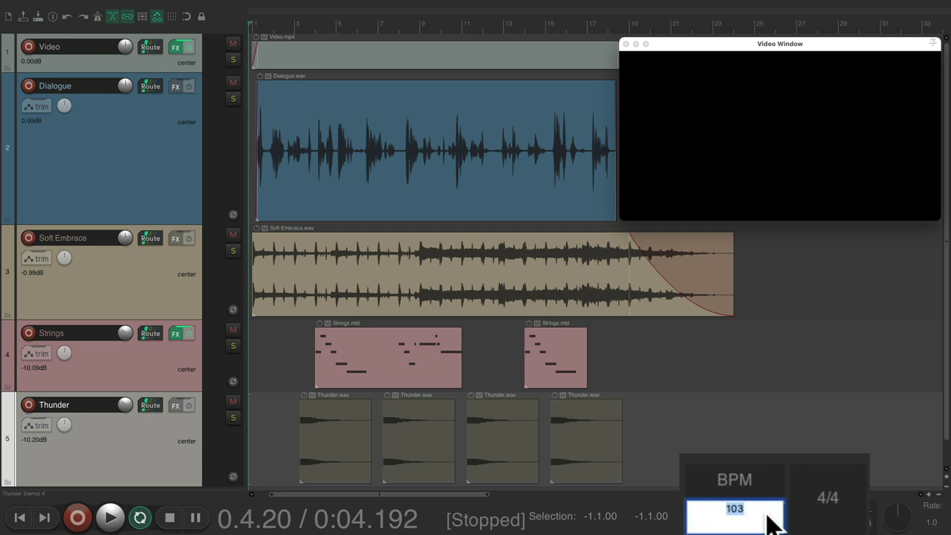
text(10)
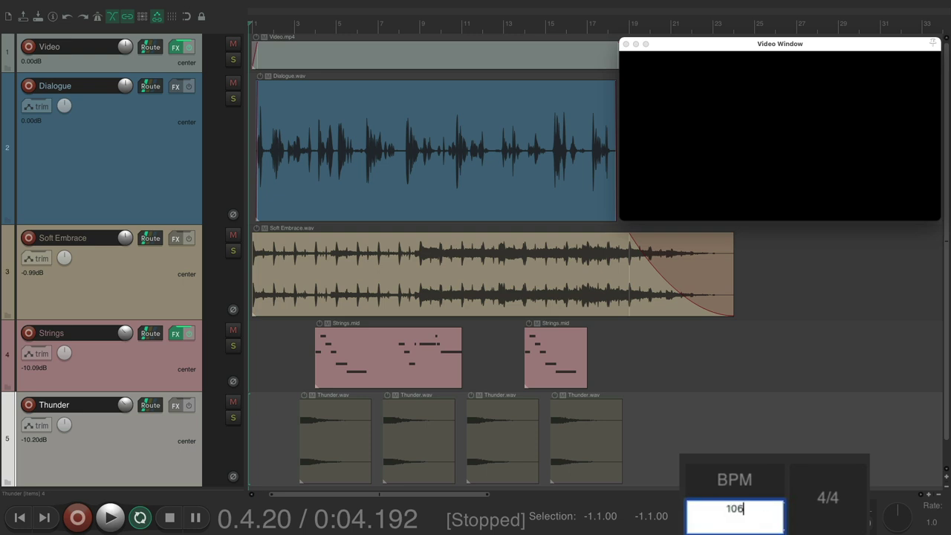
key(Return)
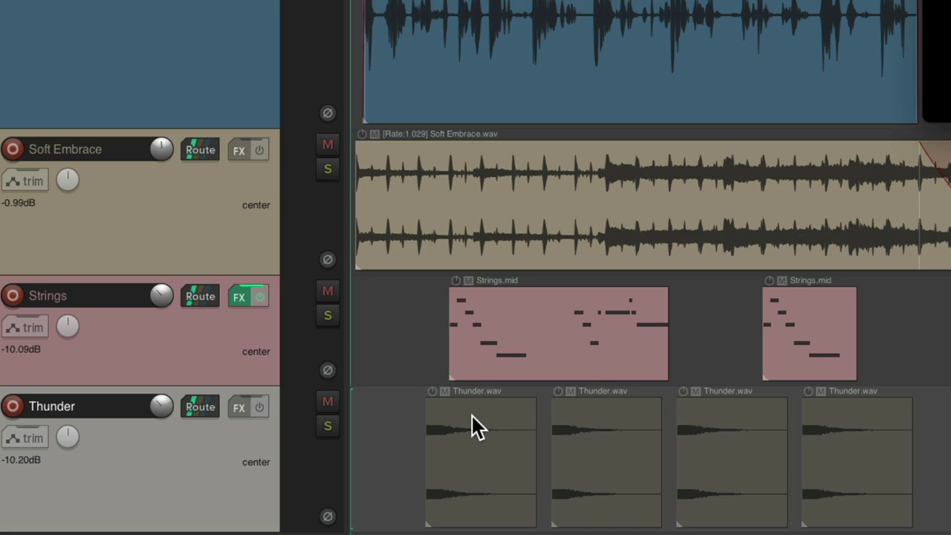
key(space)
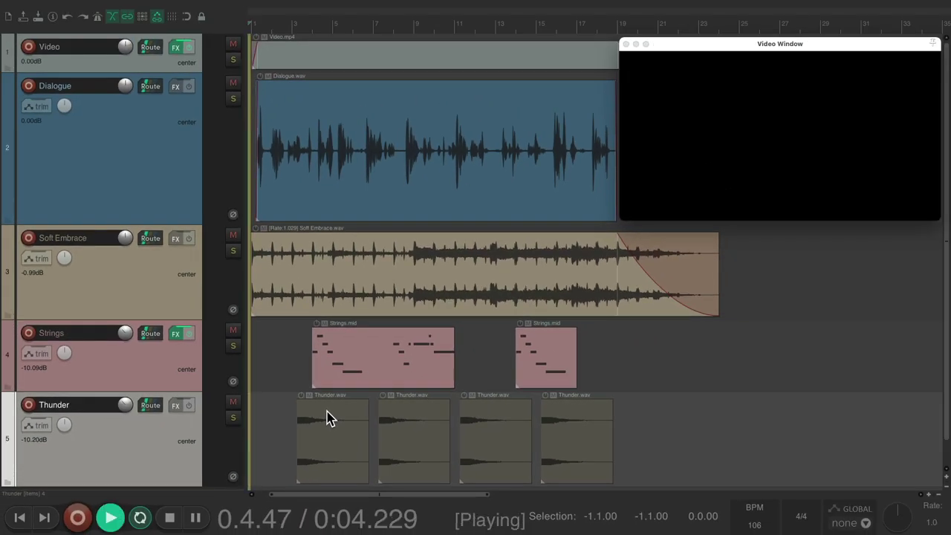